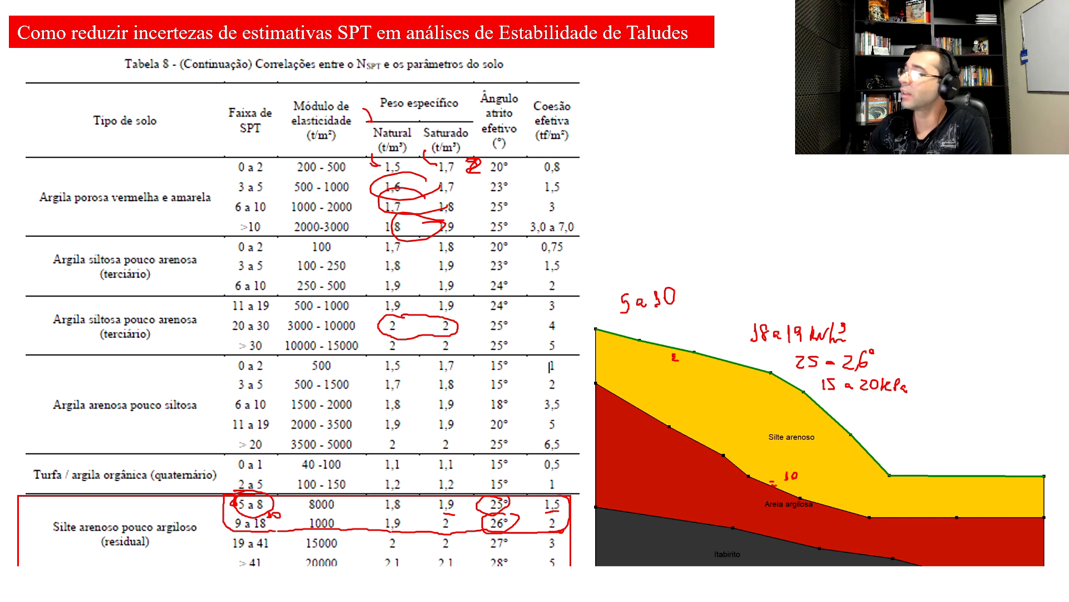
# Switch to GeoStudio, review the Areia argilosa material's parameters and close the materials dialog.
pyautogui.hotkey('alt', 'Tab')
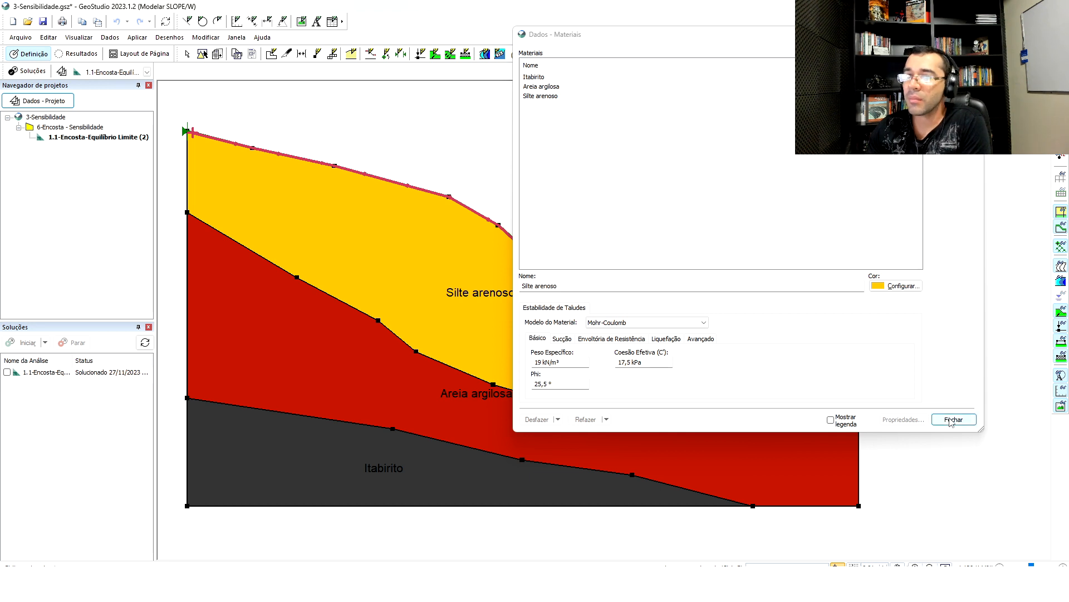
pyautogui.click(563, 88)
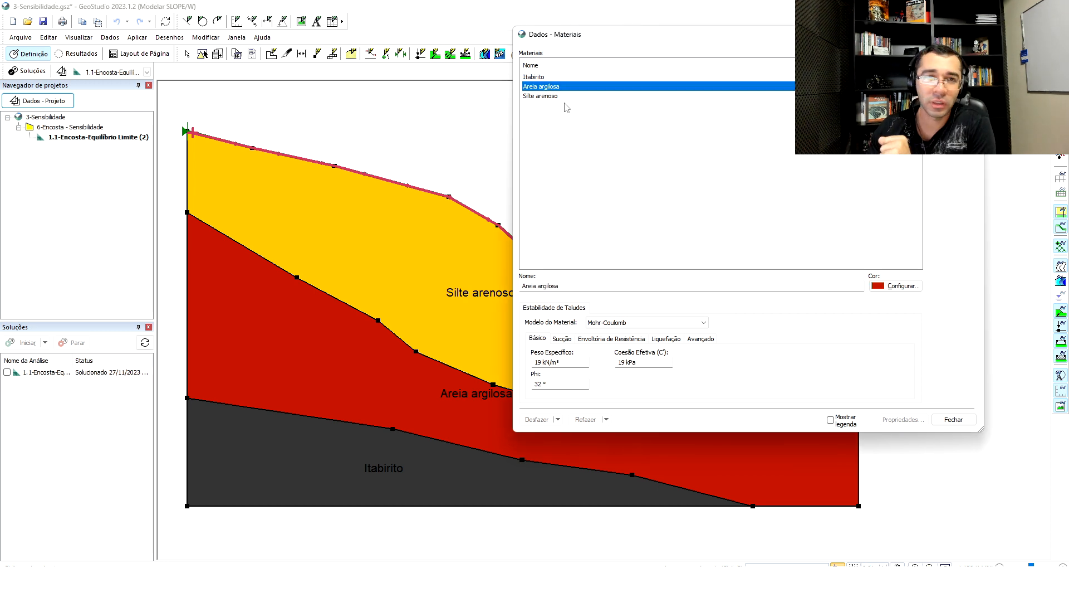
pyautogui.click(954, 419)
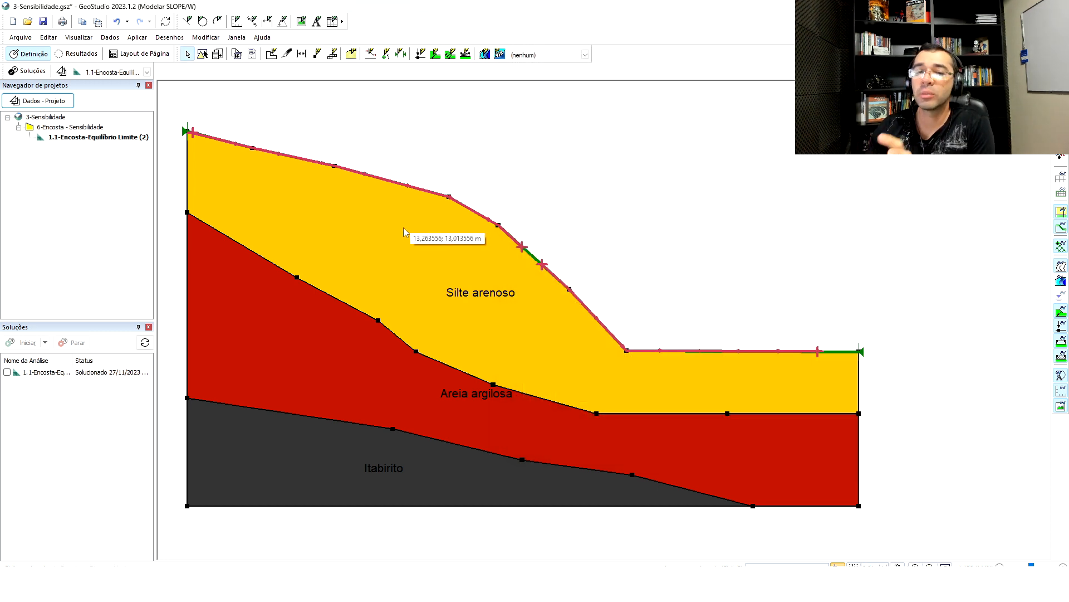
# Show the results of the slope stability analysis and examine the critical slip surface and its factor of safety.
pyautogui.click(73, 55)
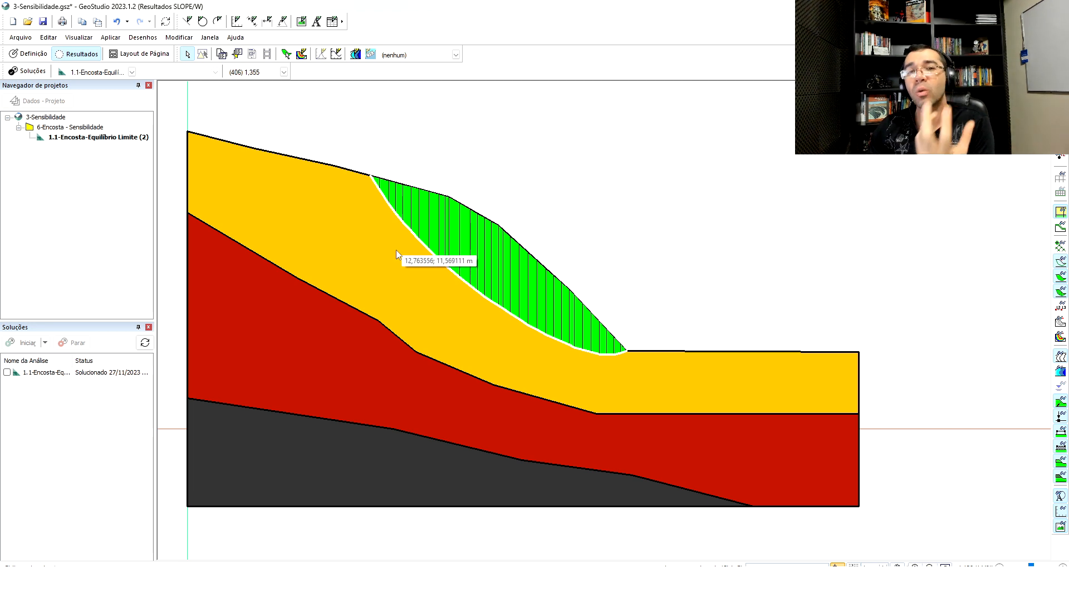
pyautogui.scroll(1, 399, 237)
pyautogui.scroll(-2, 401, 230)
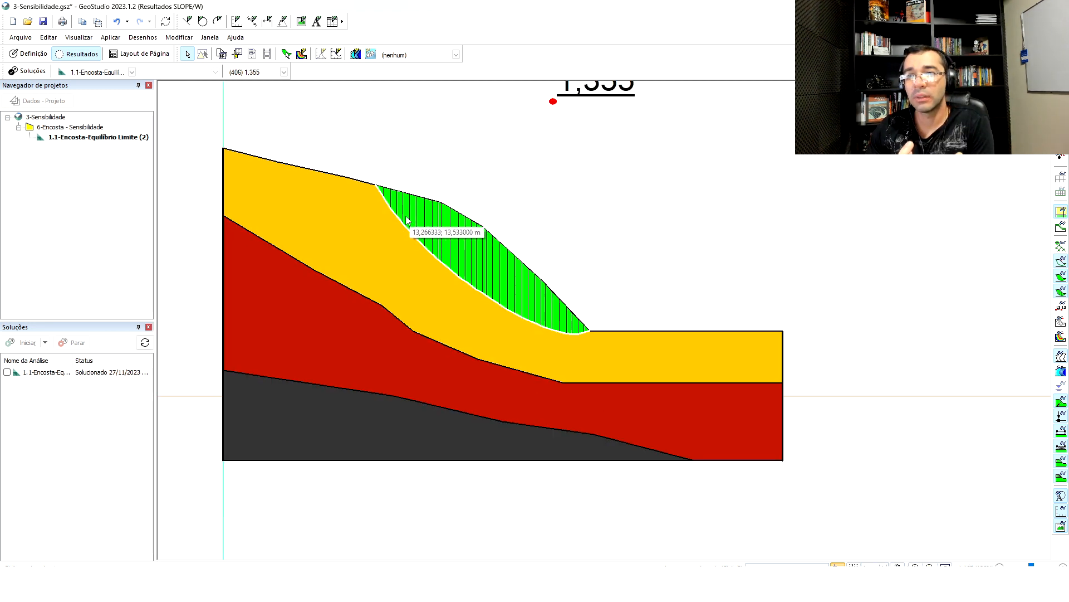
pyautogui.moveTo(420, 179); pyautogui.dragTo(405, 261)
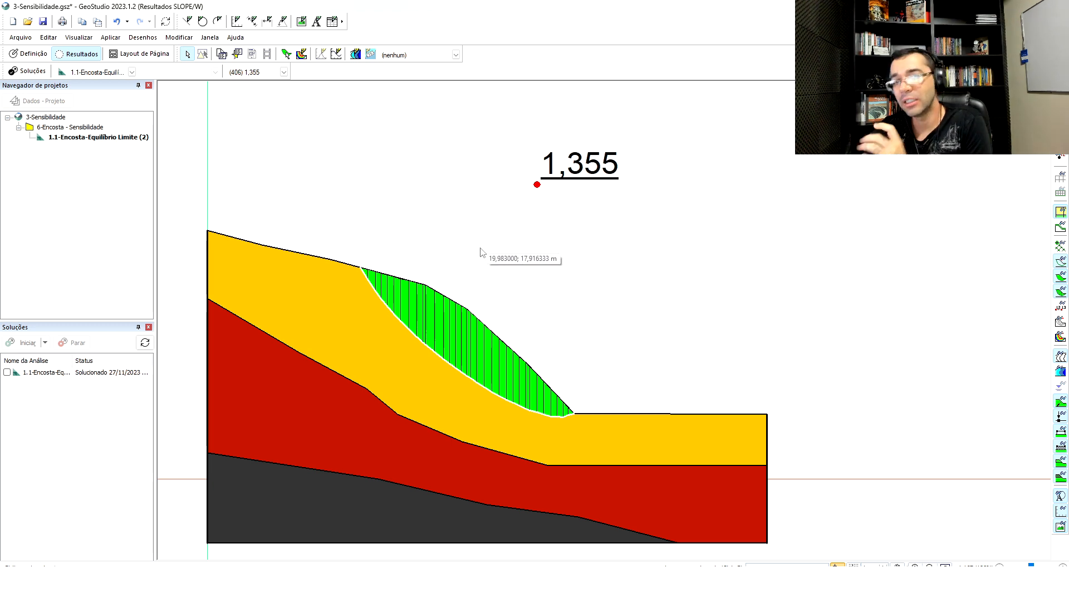
pyautogui.scroll(3, 574, 198)
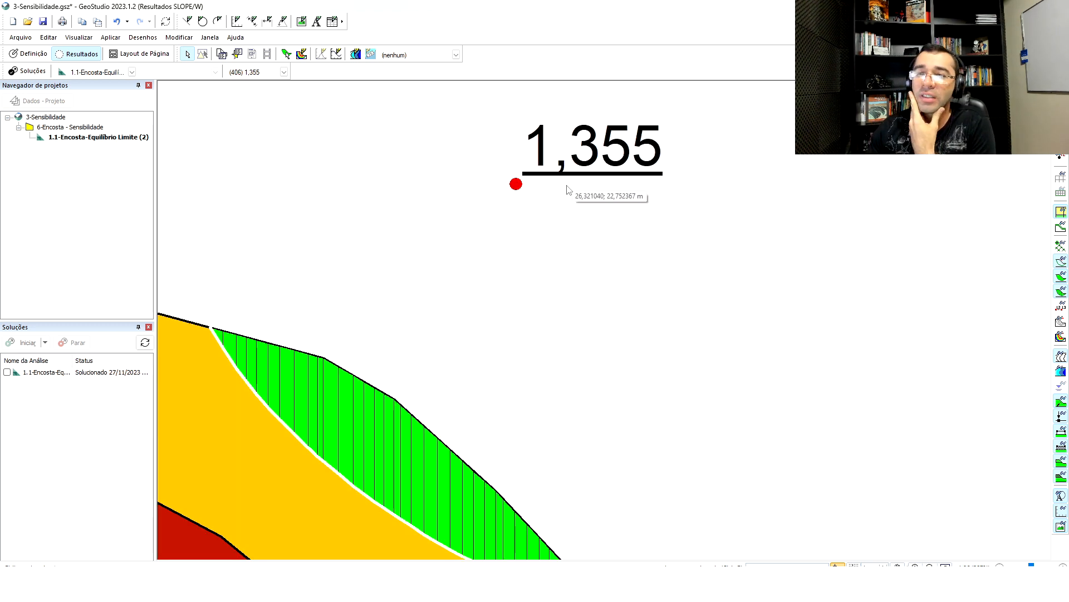
pyautogui.scroll(-2, 571, 192)
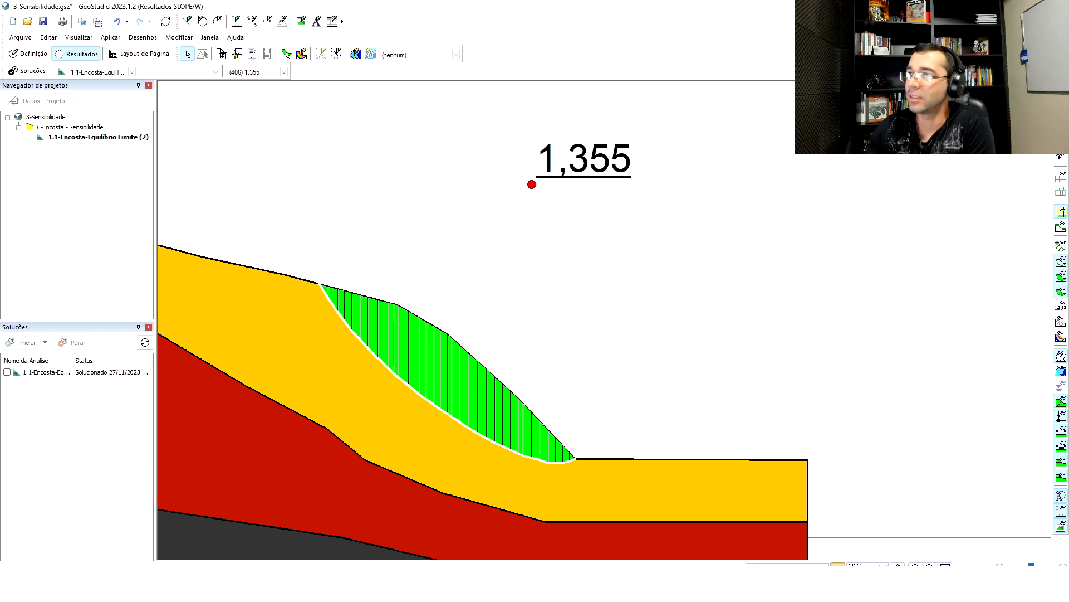
pyautogui.scroll(-3, 462, 372)
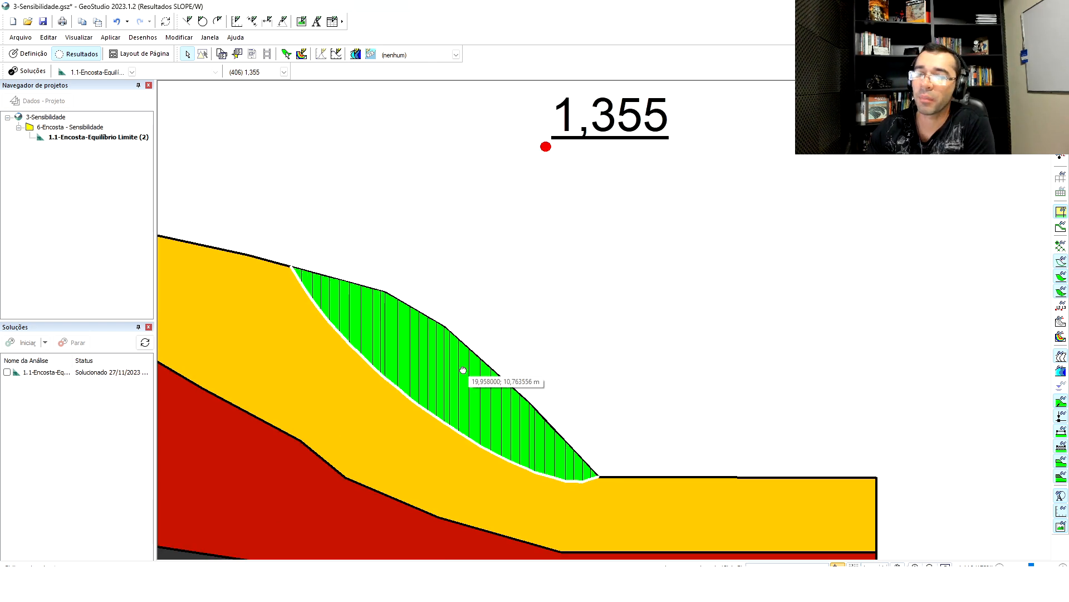
pyautogui.scroll(-1, 524, 287)
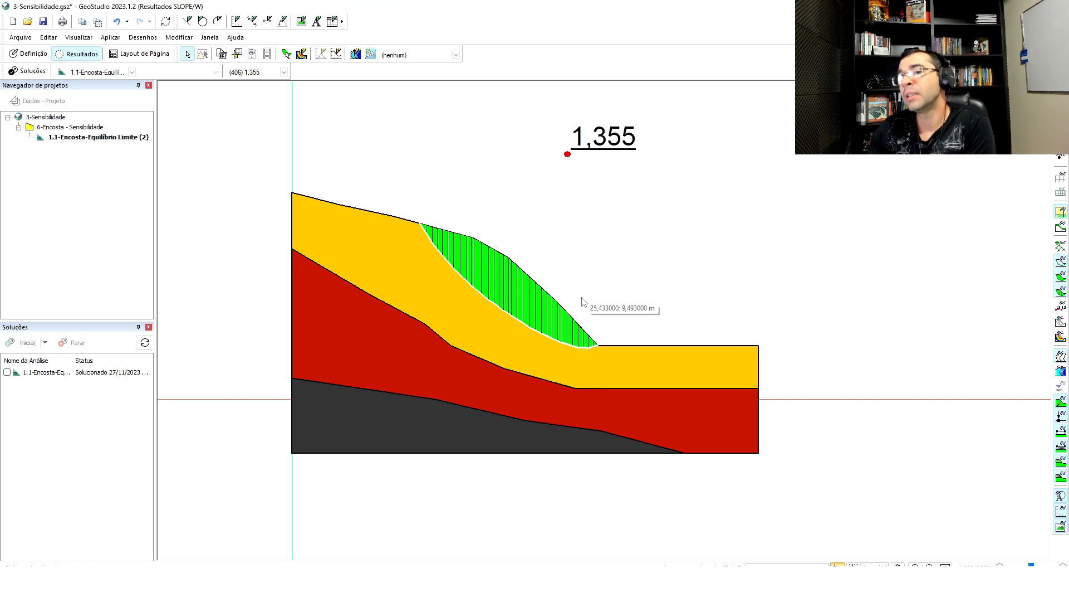
pyautogui.scroll(2, 453, 303)
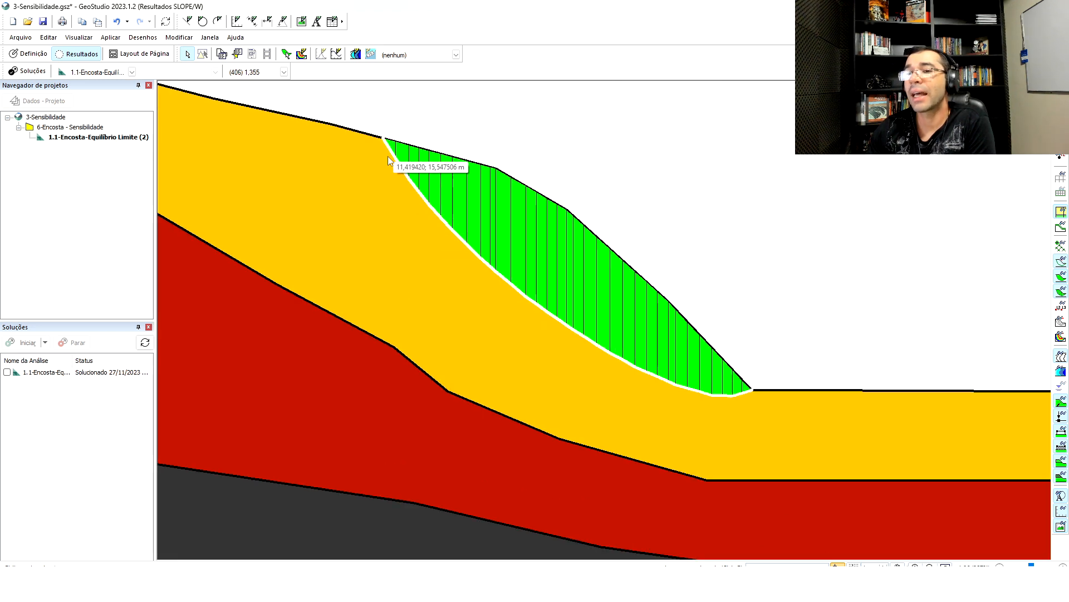
pyautogui.scroll(-2, 428, 228)
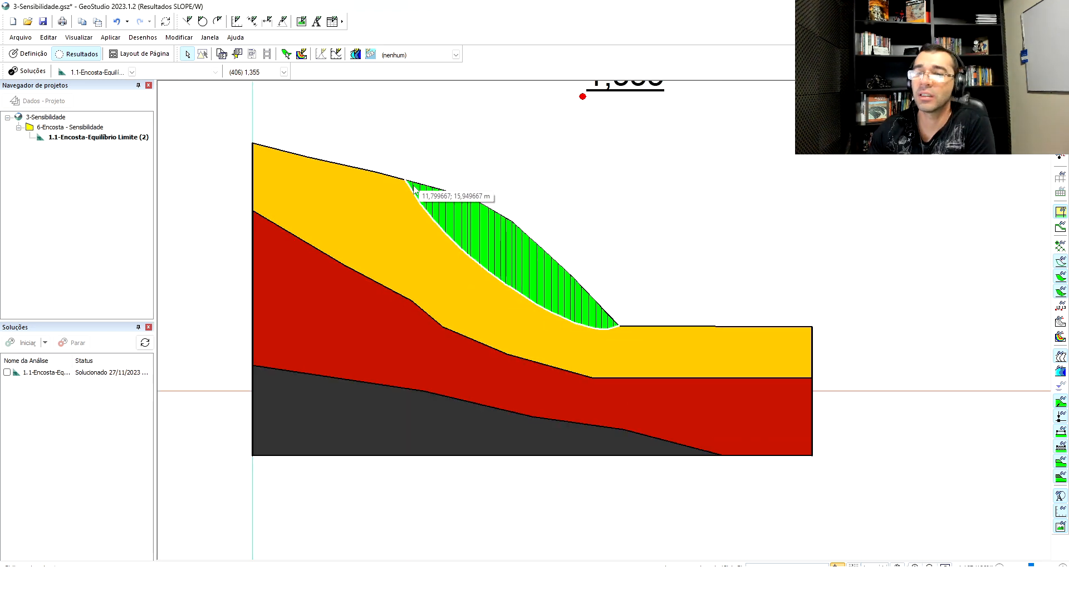
pyautogui.scroll(1, 414, 189)
pyautogui.scroll(-1, 379, 170)
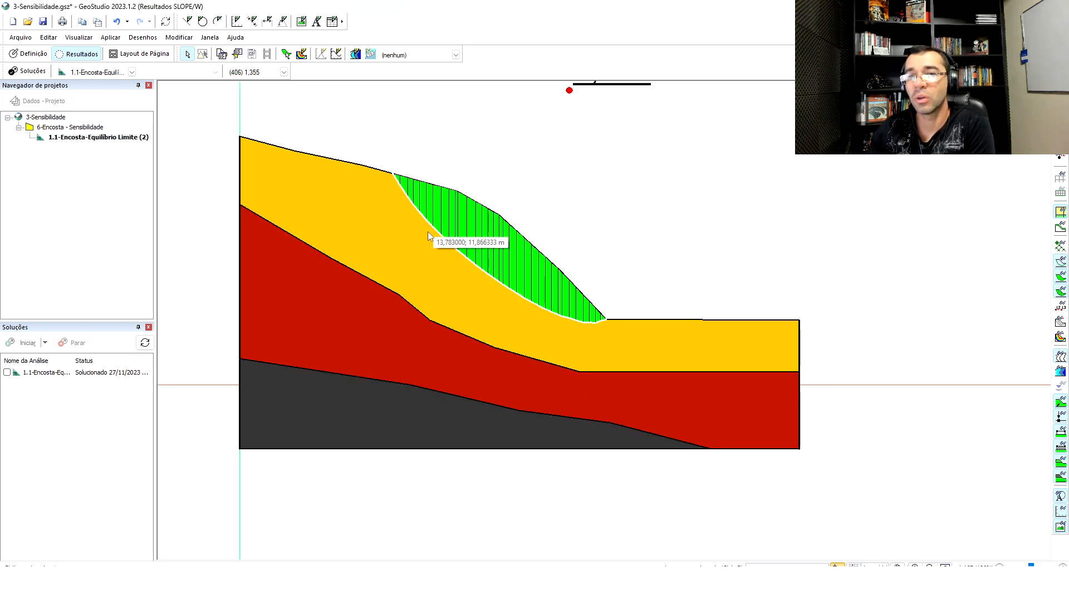
pyautogui.scroll(-1, 472, 211)
pyautogui.moveTo(477, 209); pyautogui.dragTo(462, 281)
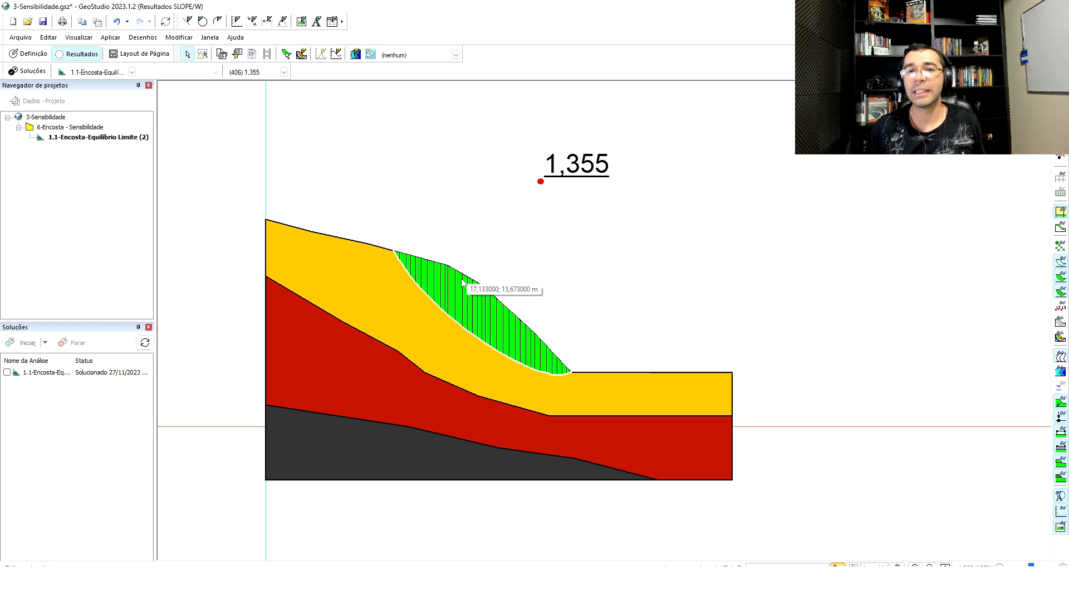
pyautogui.scroll(2, 524, 198)
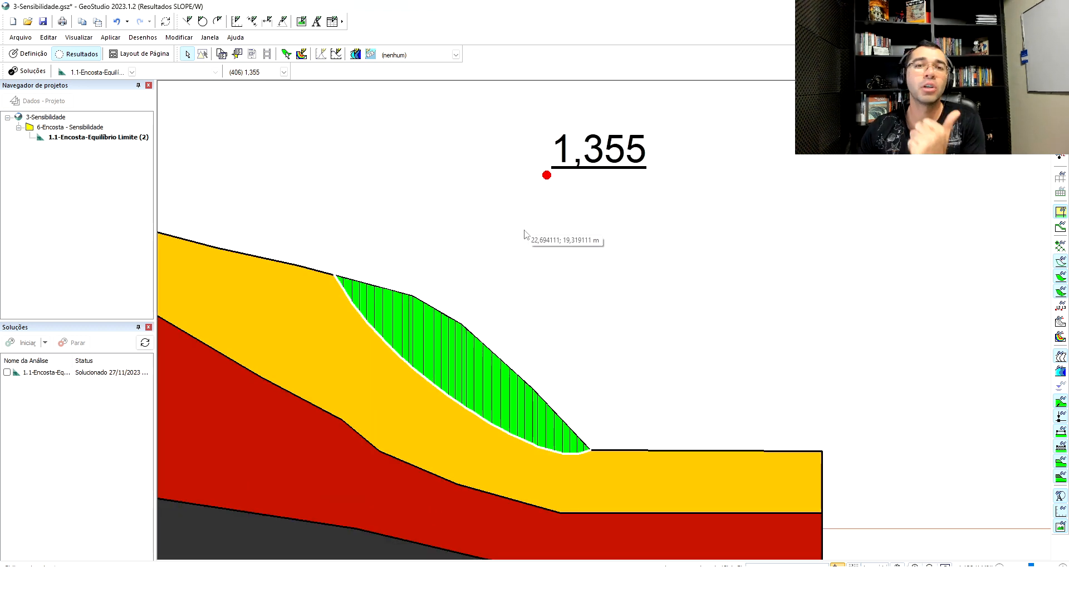
pyautogui.scroll(-1, 529, 246)
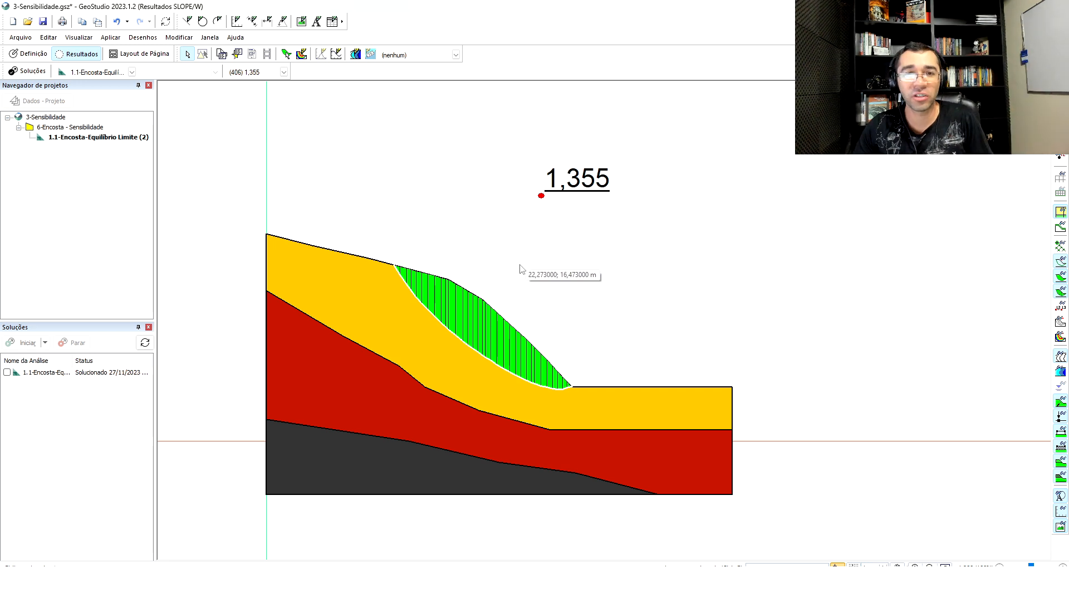
pyautogui.scroll(1, 558, 201)
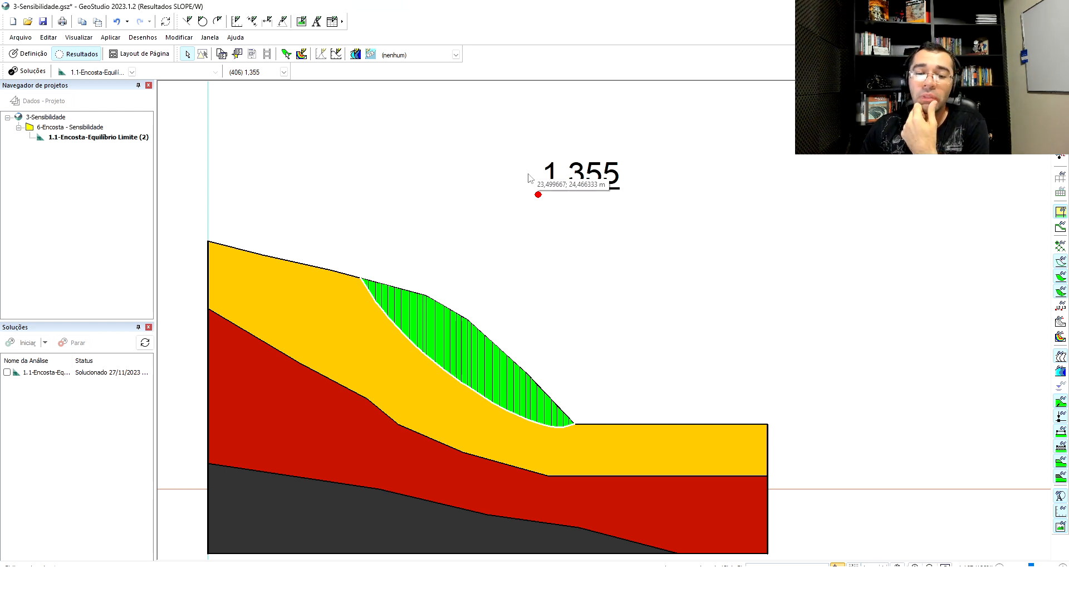
# Return to the model definition and set the analysis's factor of safety distribution to Sensibilidade in the project data.
pyautogui.click(28, 54)
pyautogui.click(52, 101)
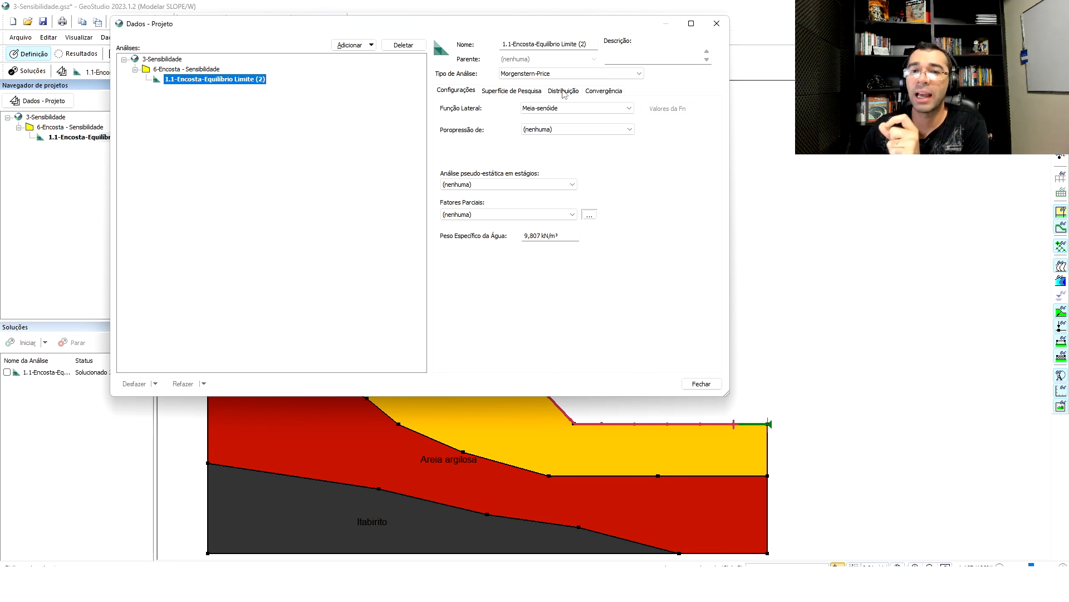
pyautogui.click(564, 91)
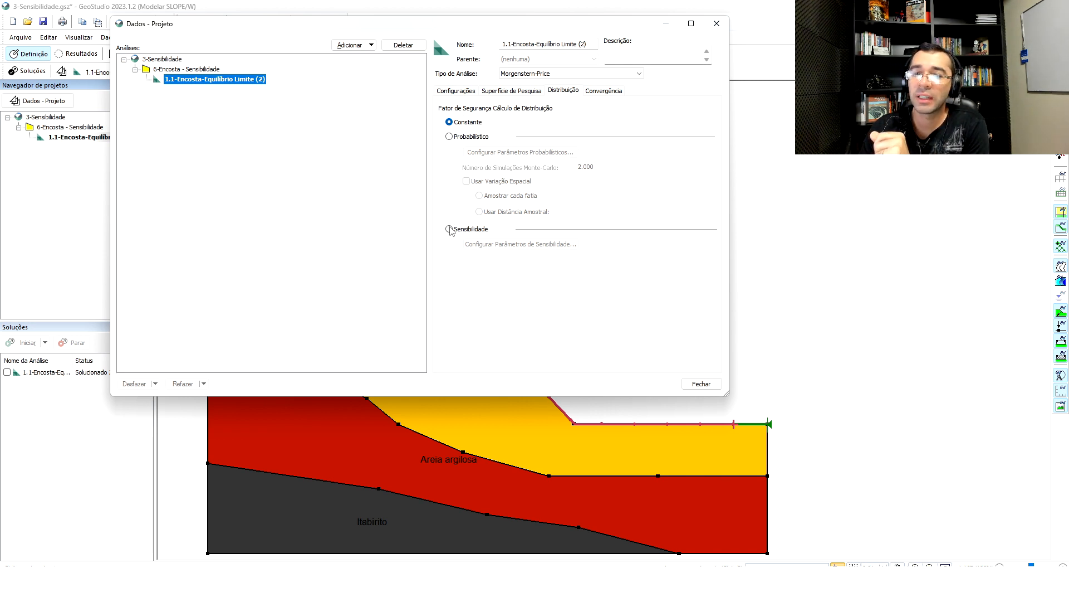
pyautogui.click(450, 229)
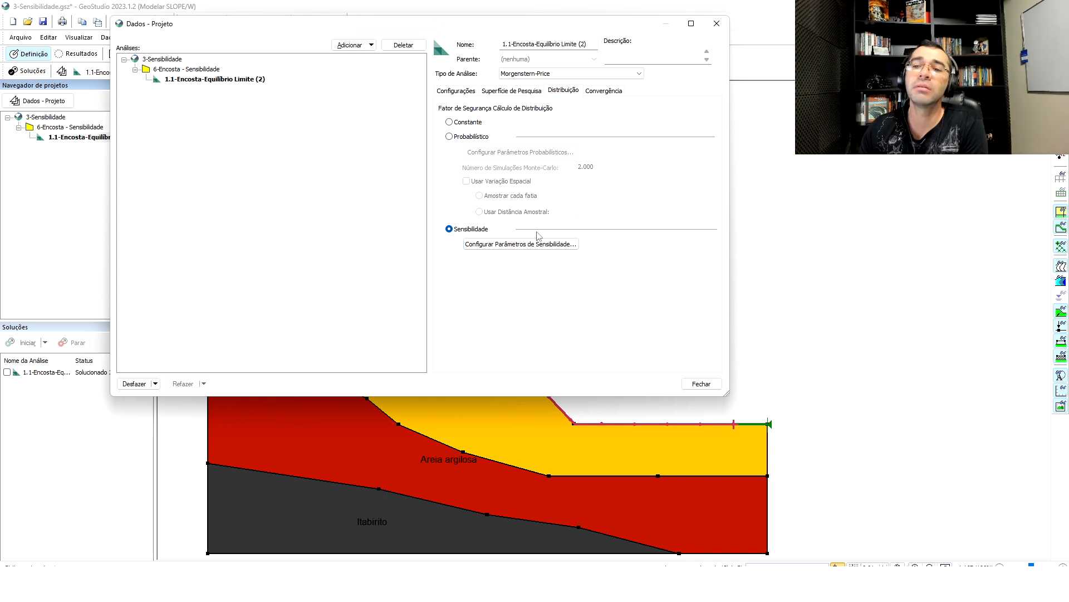
# Add a sensitivity parameter for the Coesão Efetiva of the material Silte arenoso.
pyautogui.click(511, 247)
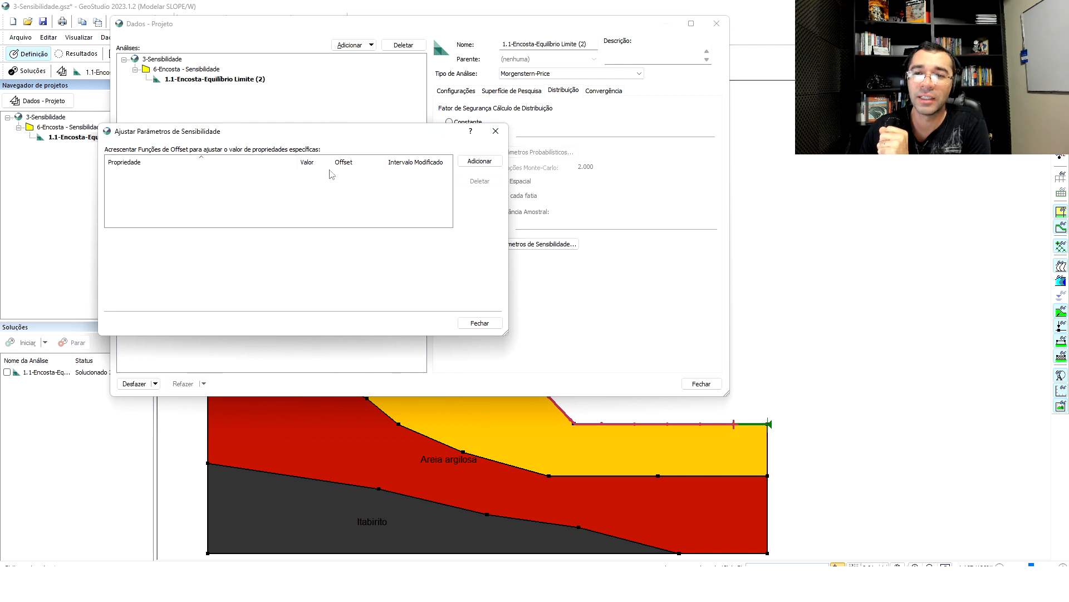
pyautogui.click(479, 161)
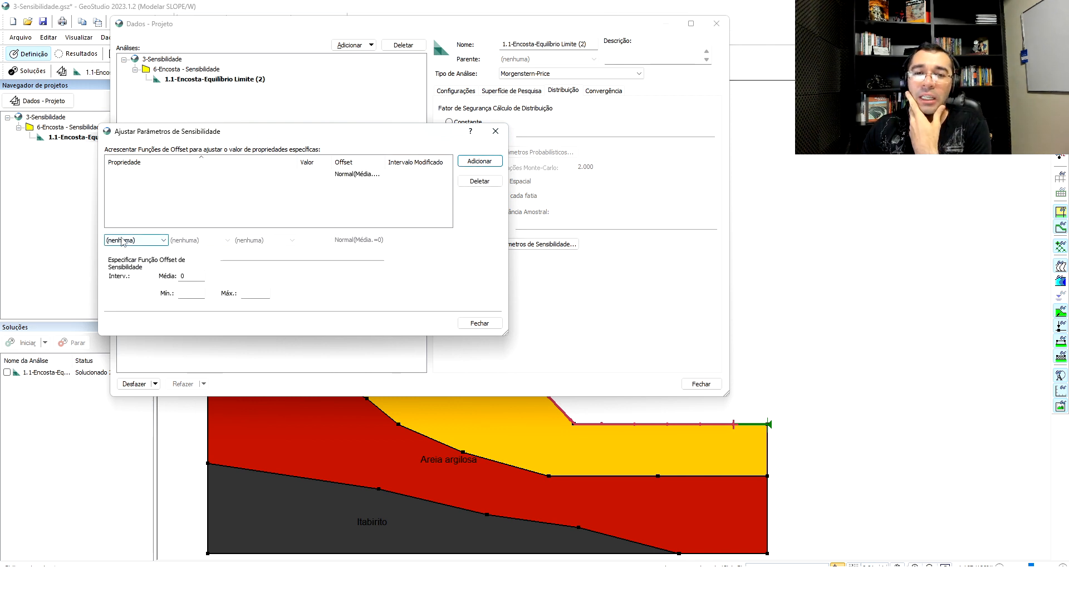
pyautogui.click(124, 241)
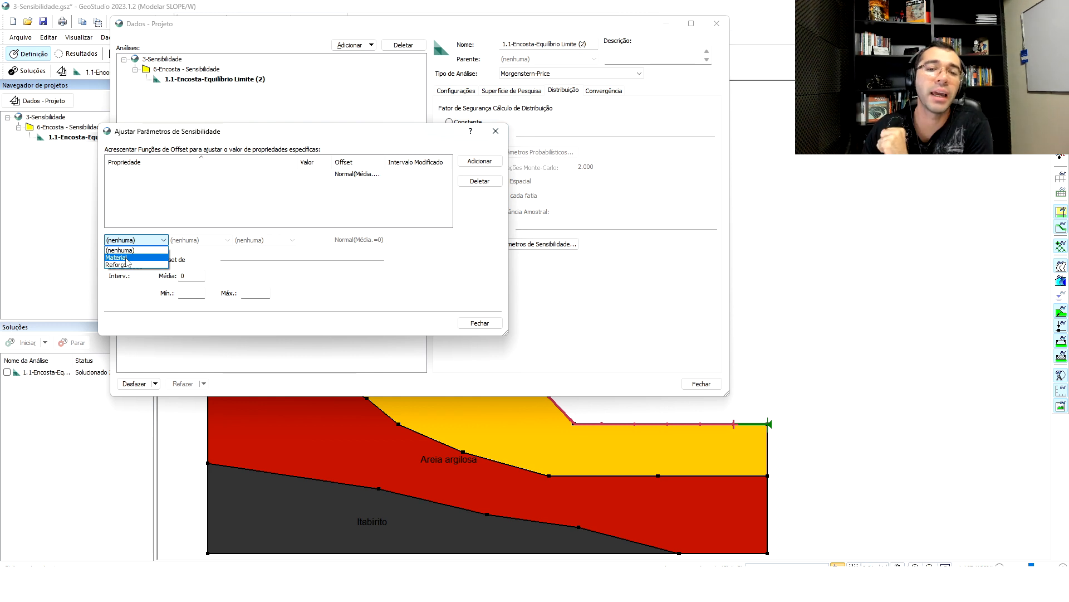
pyautogui.click(127, 258)
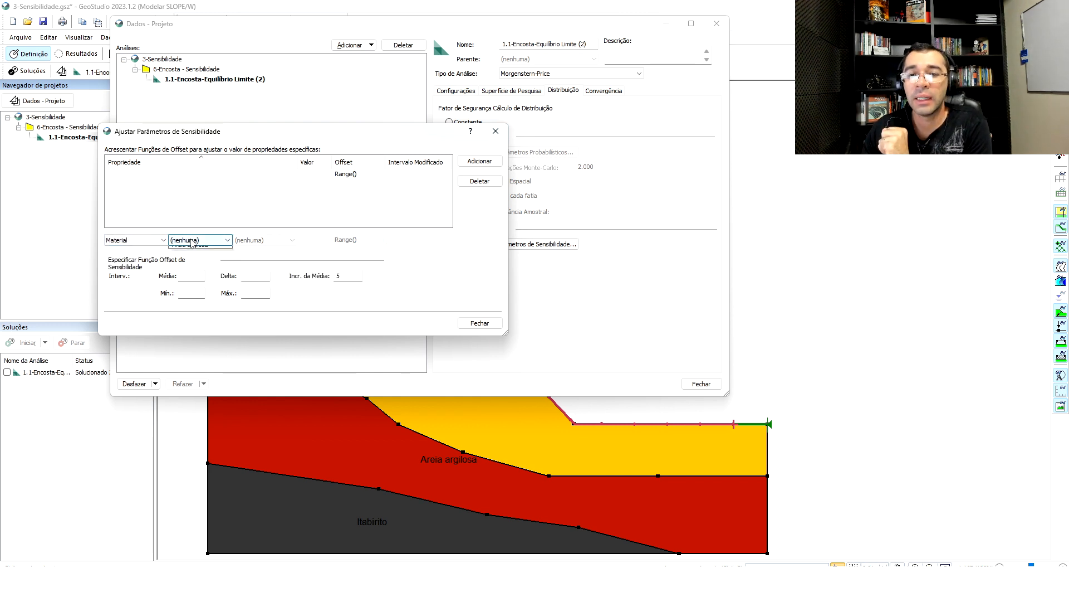
pyautogui.click(191, 241)
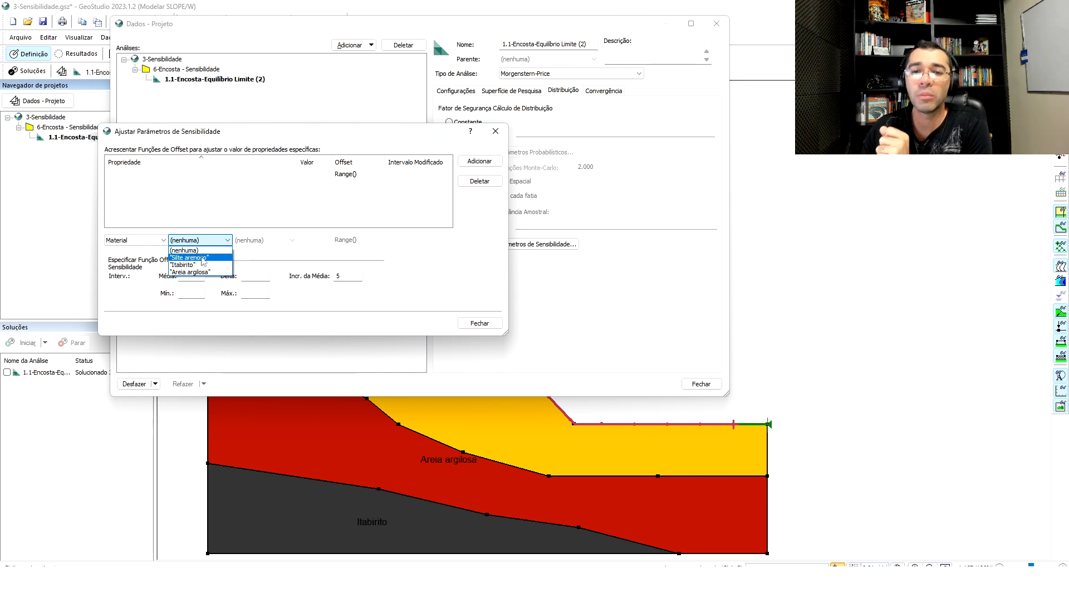
pyautogui.click(202, 258)
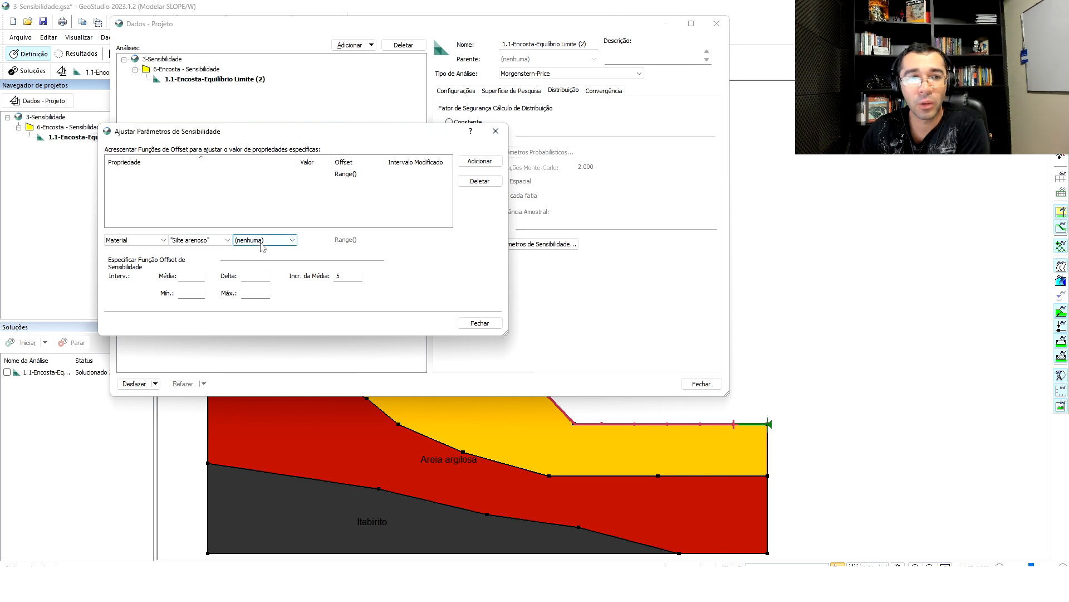
pyautogui.click(251, 243)
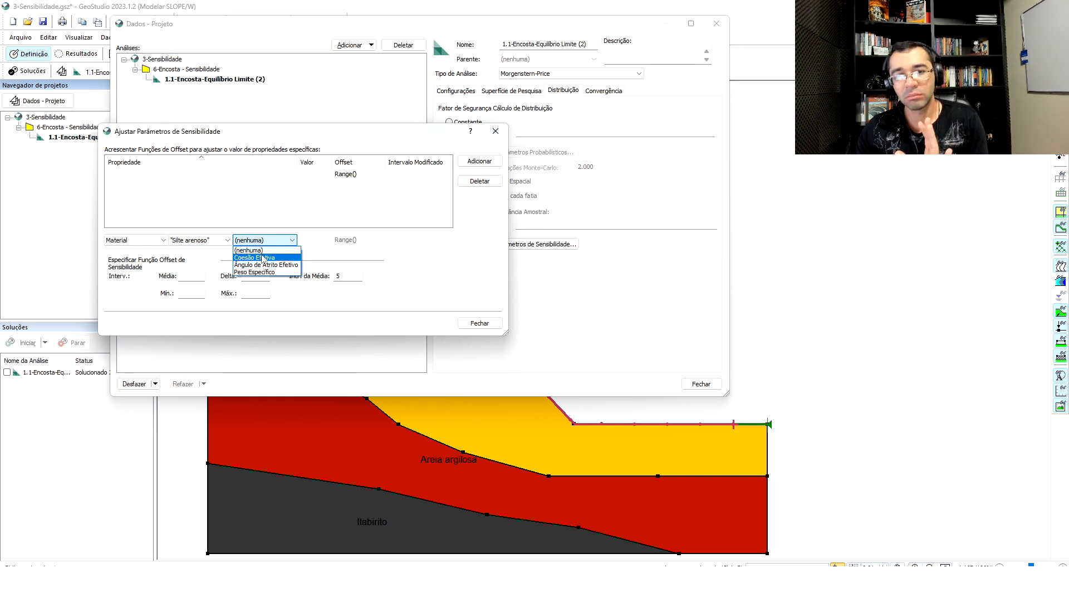
pyautogui.click(262, 258)
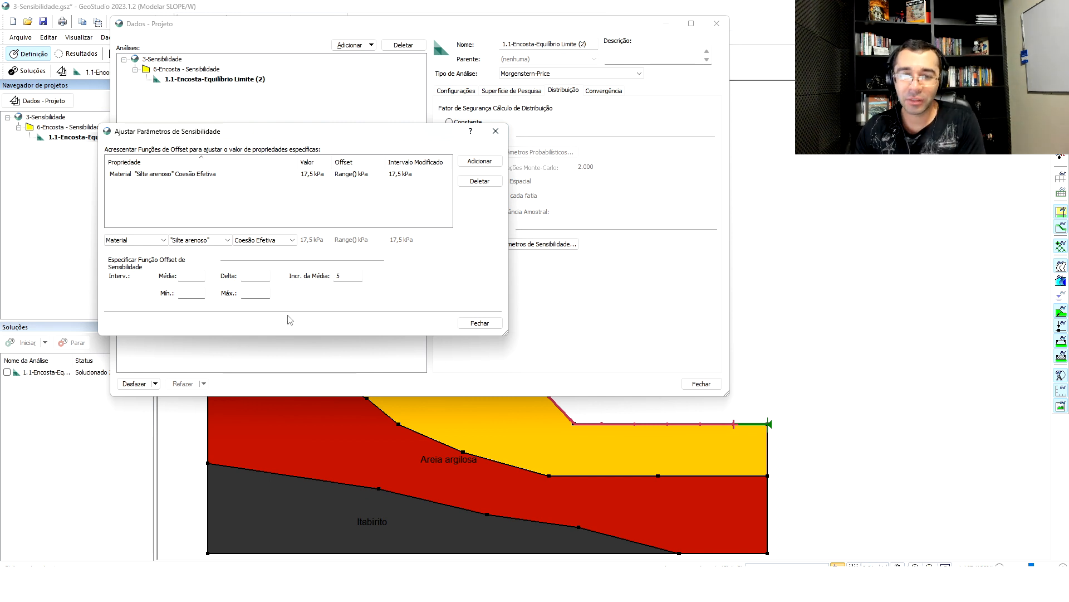
# Set the cohesion offset's mean to 0 kPa and delta to 0,5, checking the SPT correlation table in the PowerPoint slide show.
pyautogui.click(199, 276)
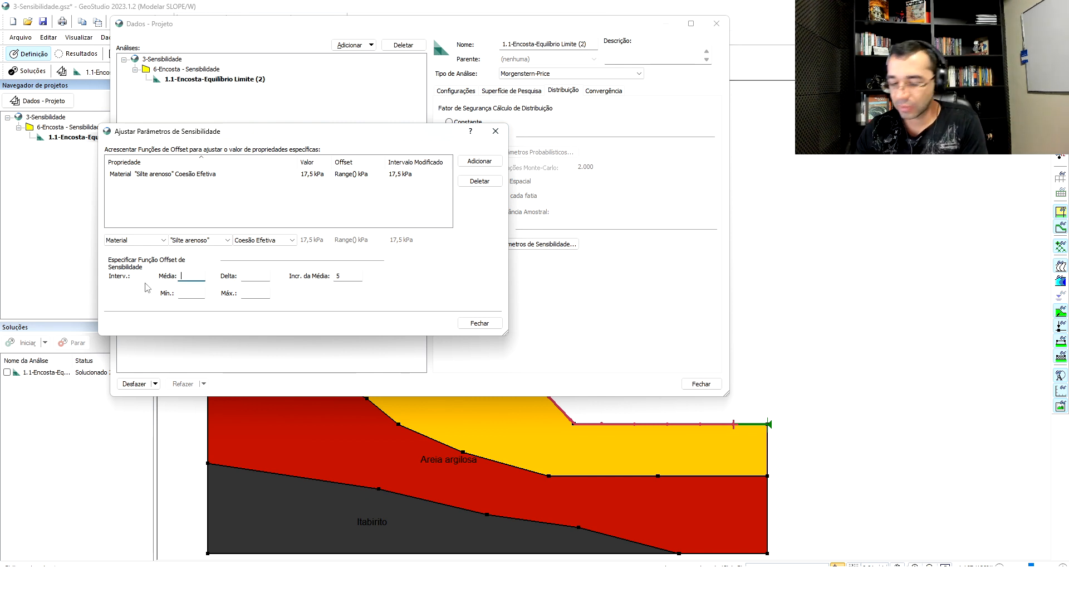
pyautogui.write('0')
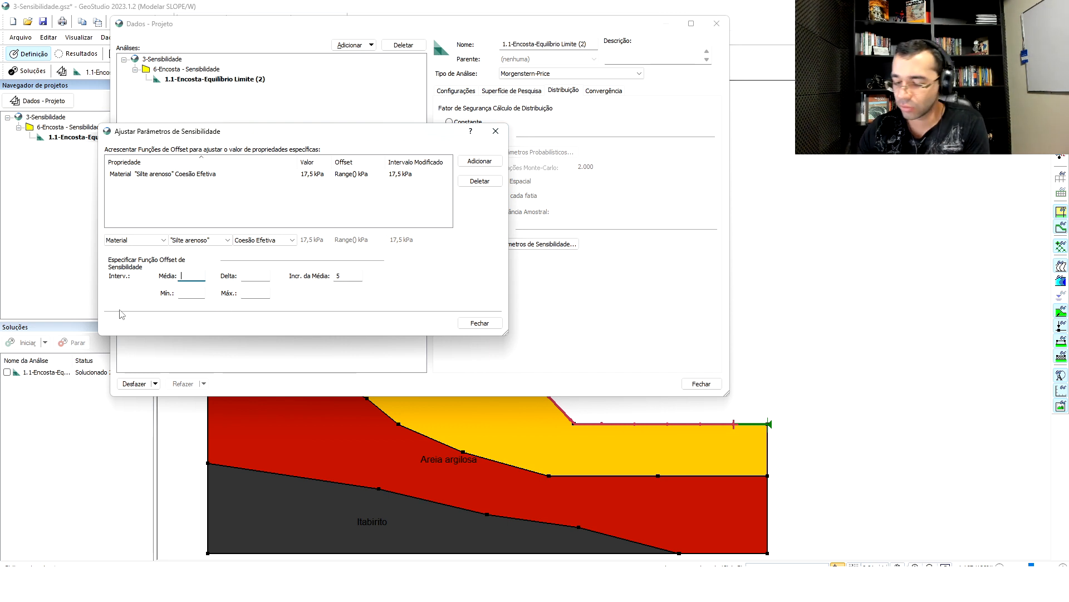
pyautogui.click(260, 276)
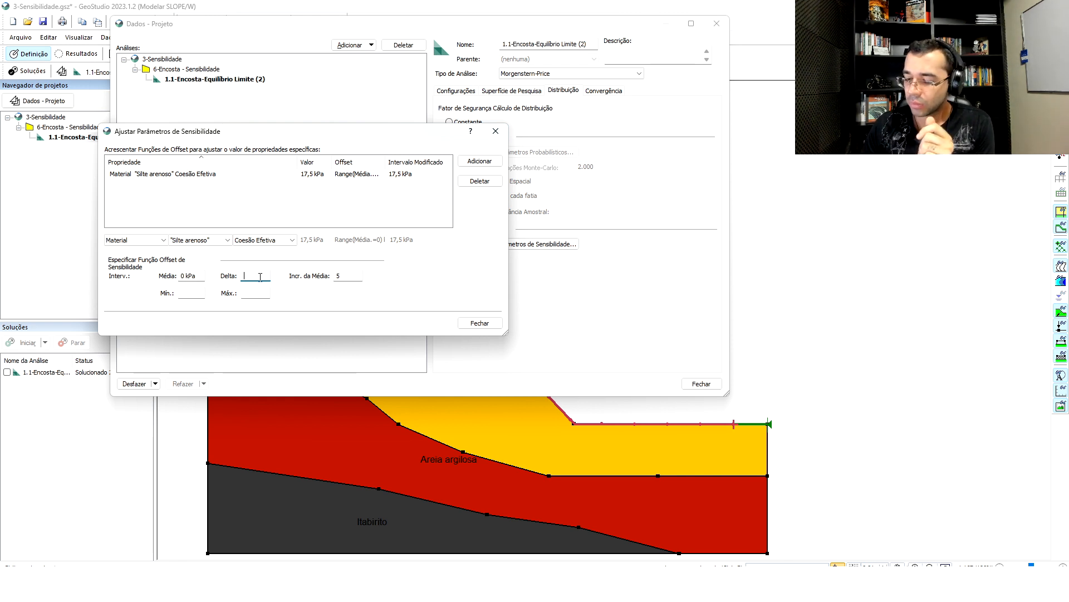
pyautogui.moveTo(290, 585)
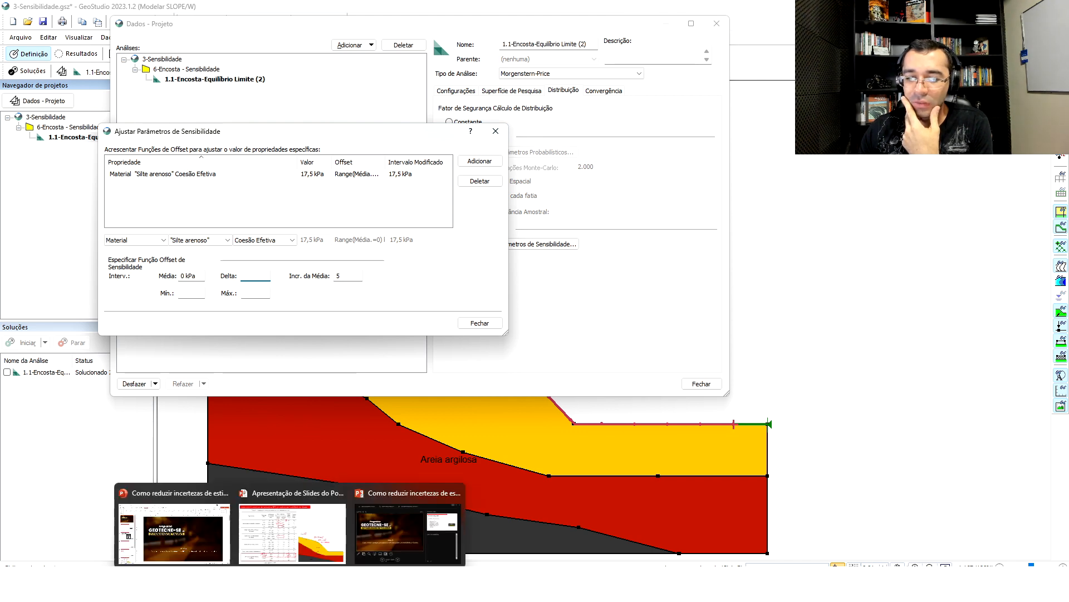
pyautogui.click(289, 529)
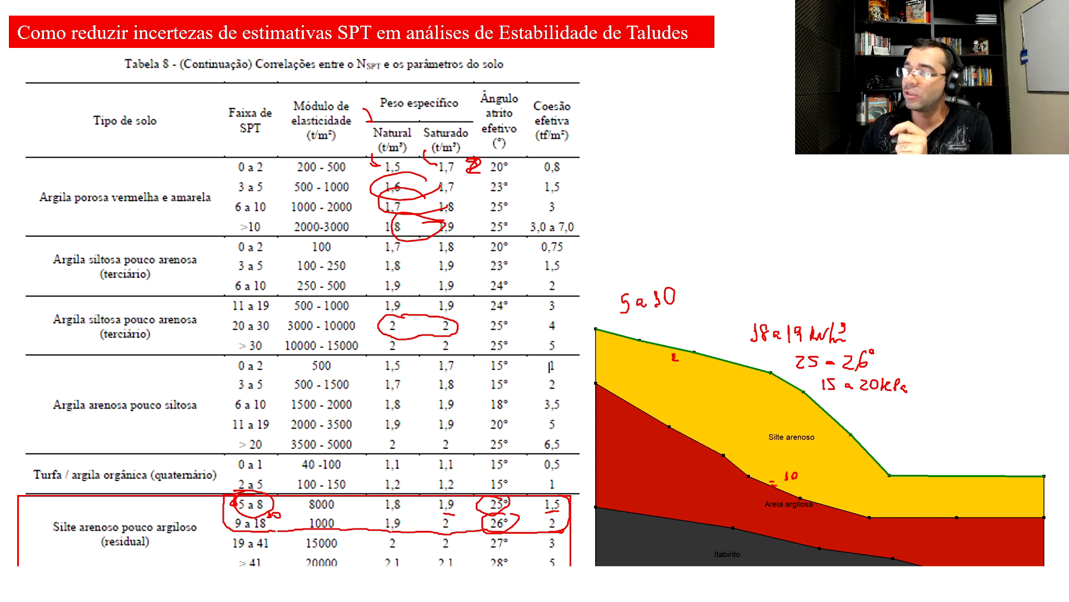
pyautogui.hotkey('alt', 'Tab')
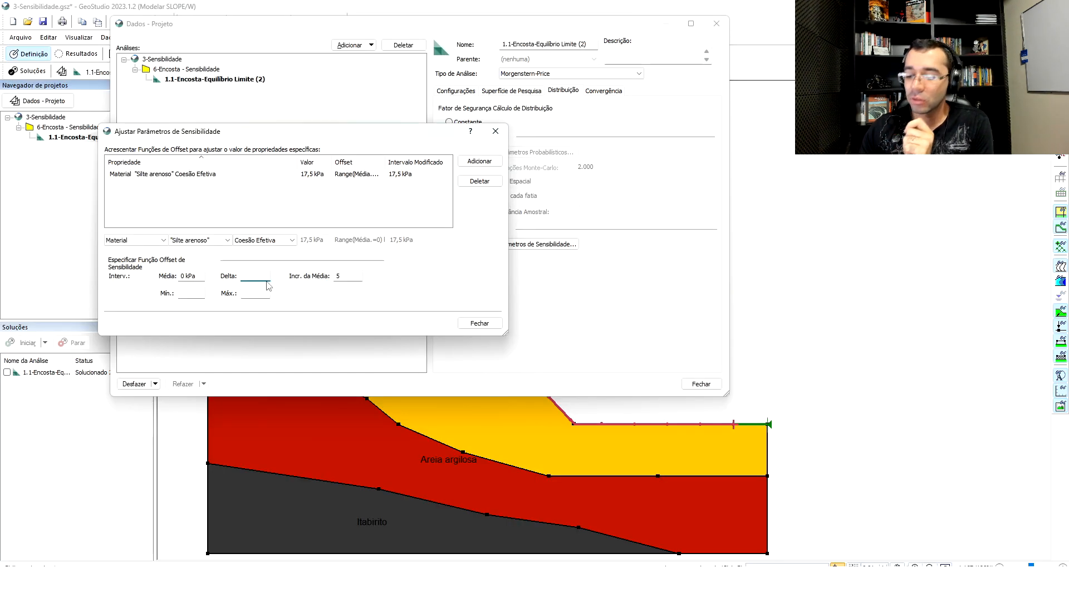
pyautogui.write('0,5')
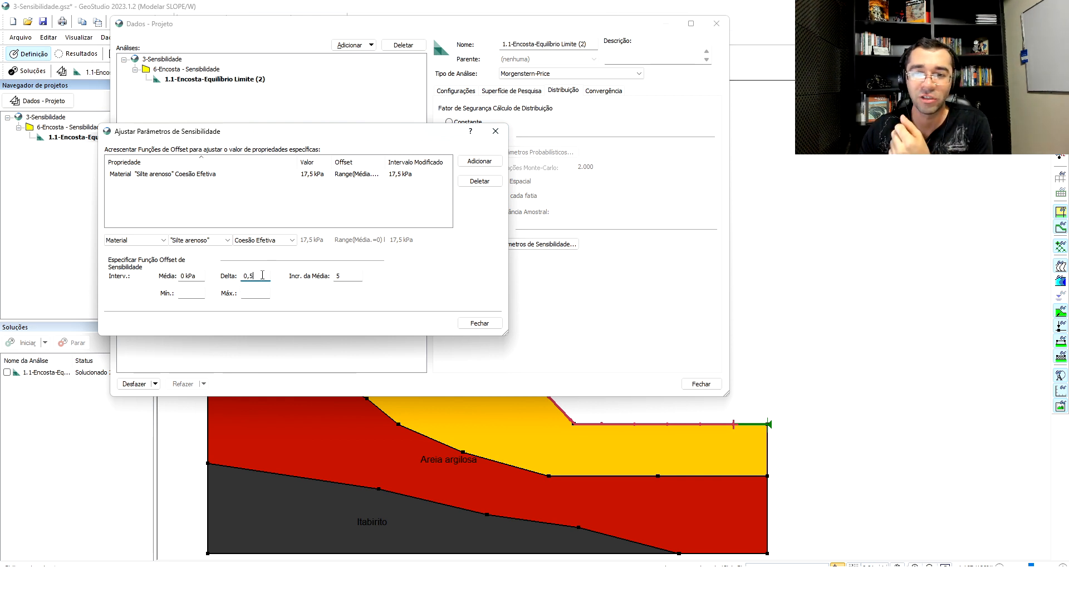
# Keep the cohesion offset's increments from the mean at 5 and close the sensitivity parameters and project data.
pyautogui.click(343, 275)
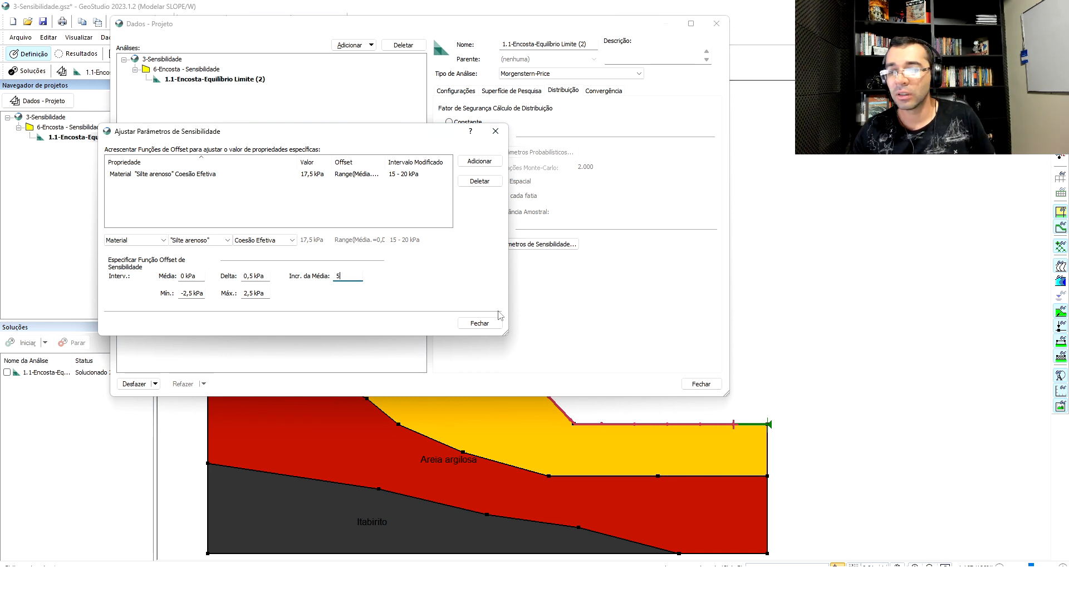
pyautogui.click(493, 324)
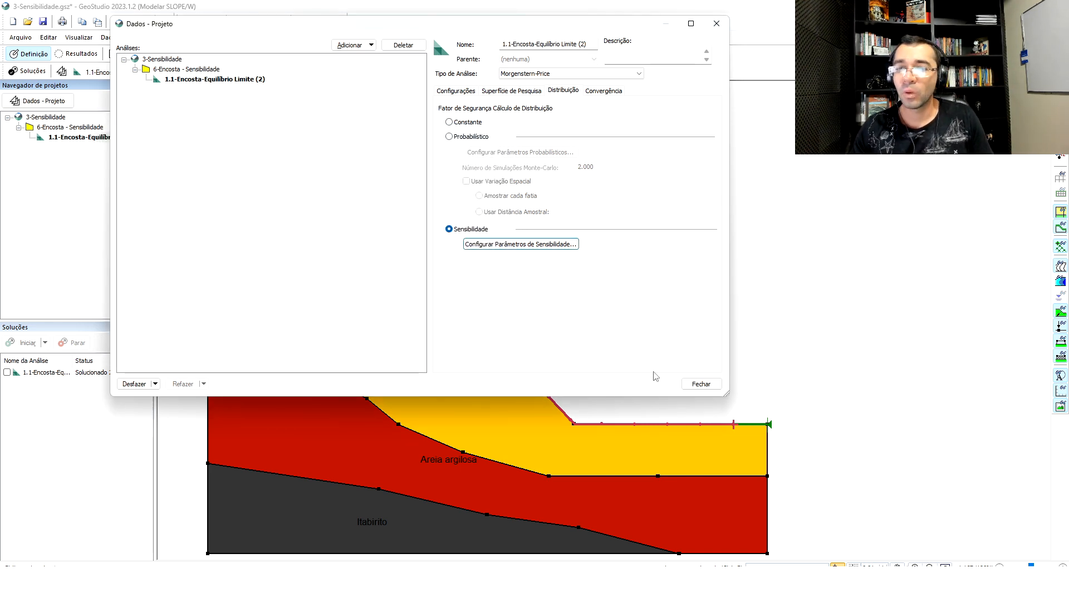
pyautogui.click(696, 386)
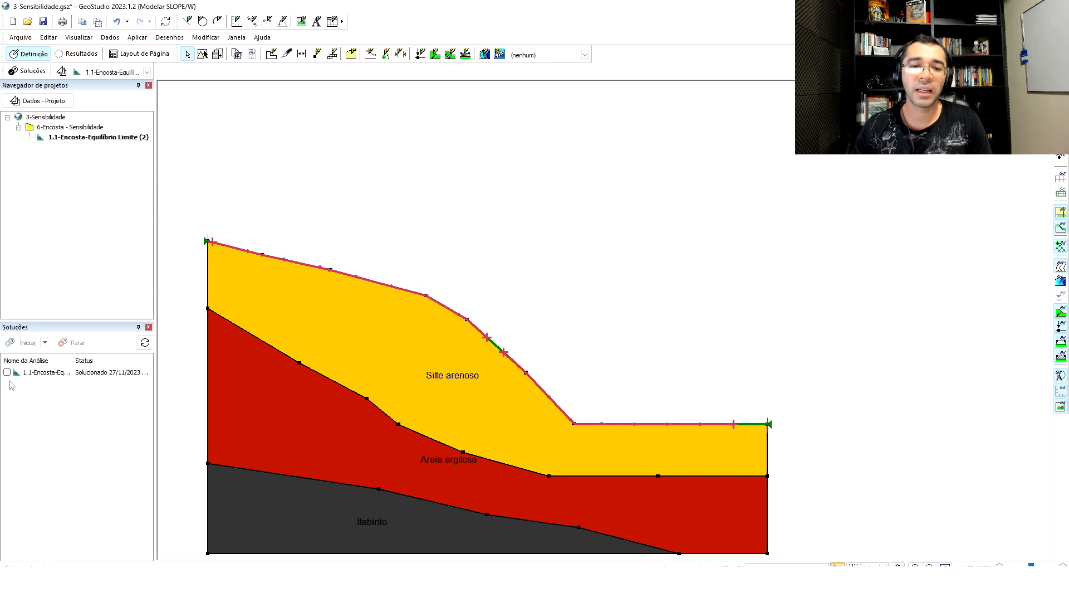
# Solve the analysis 1.1-Encosta-Equilíbrio Limite (2) and open the Sensibilidade plot for its results.
pyautogui.click(6, 372)
pyautogui.click(25, 342)
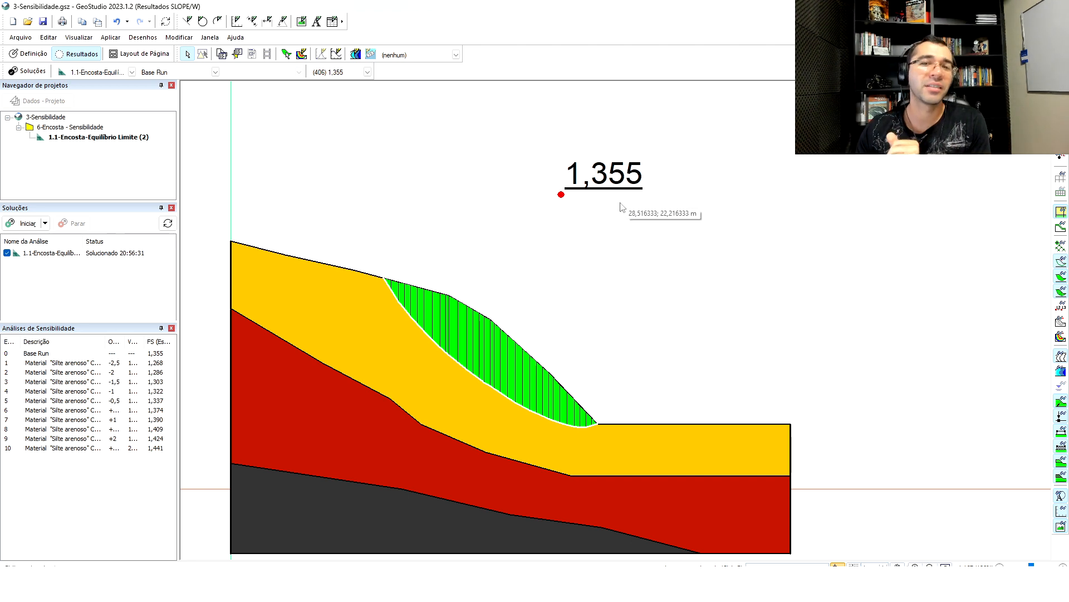
pyautogui.click(110, 37)
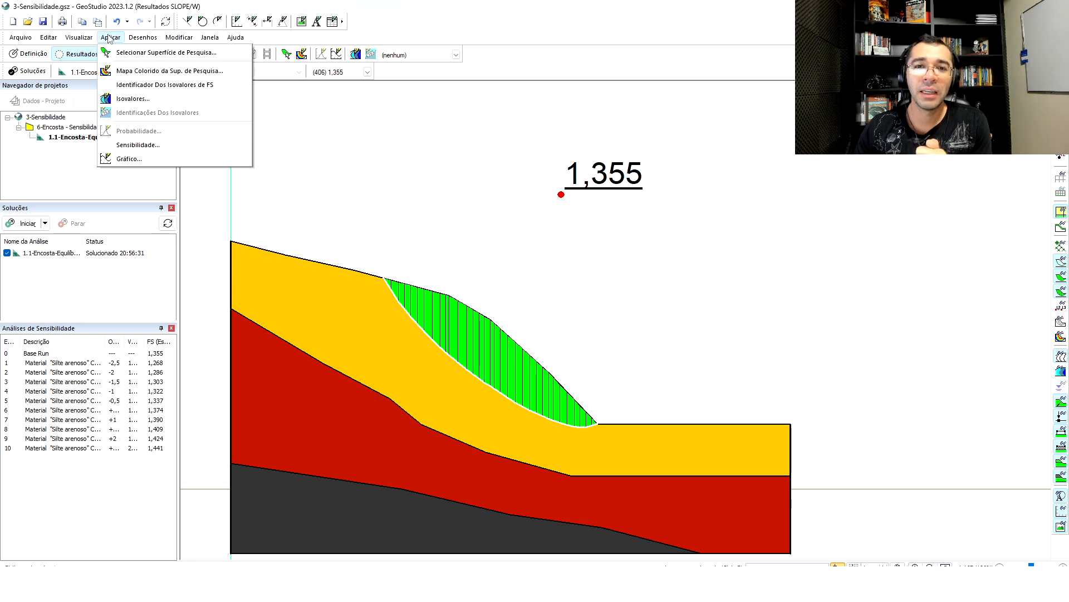
pyautogui.click(135, 145)
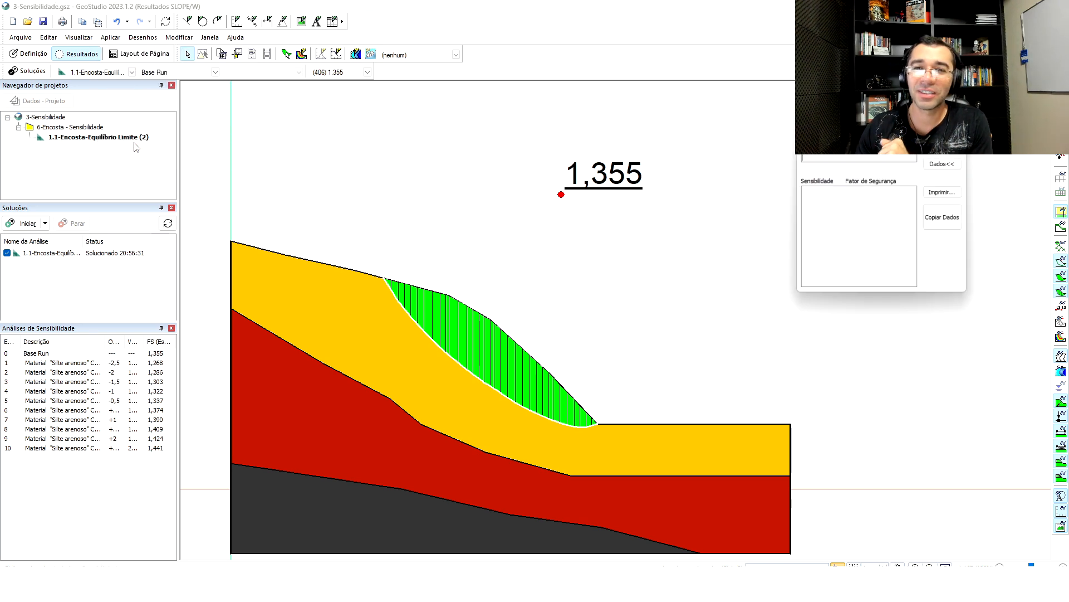